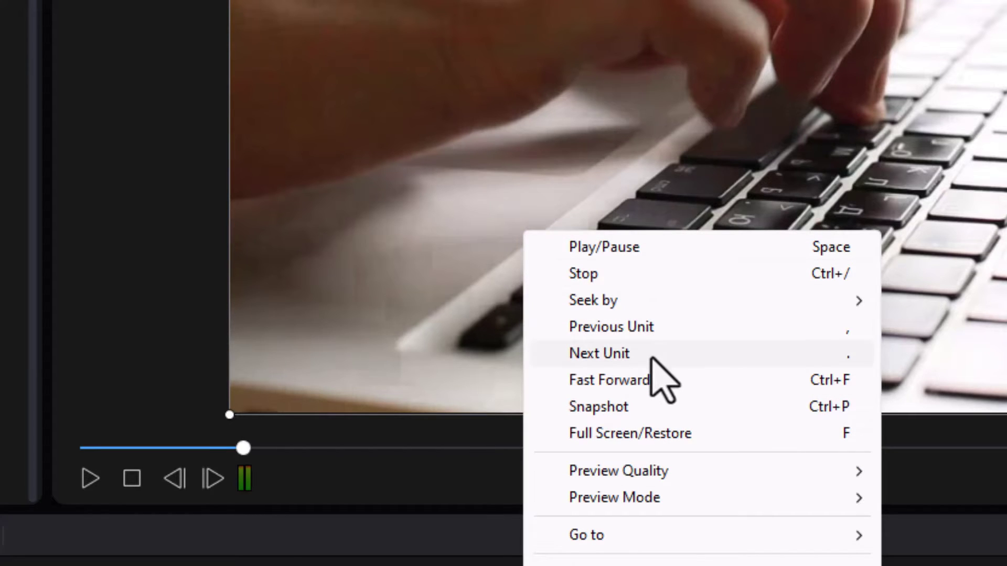
- Change the preview's Seek by setting from Frame to Second
{"action": "mouse_move", "coordinate": [650, 325]}
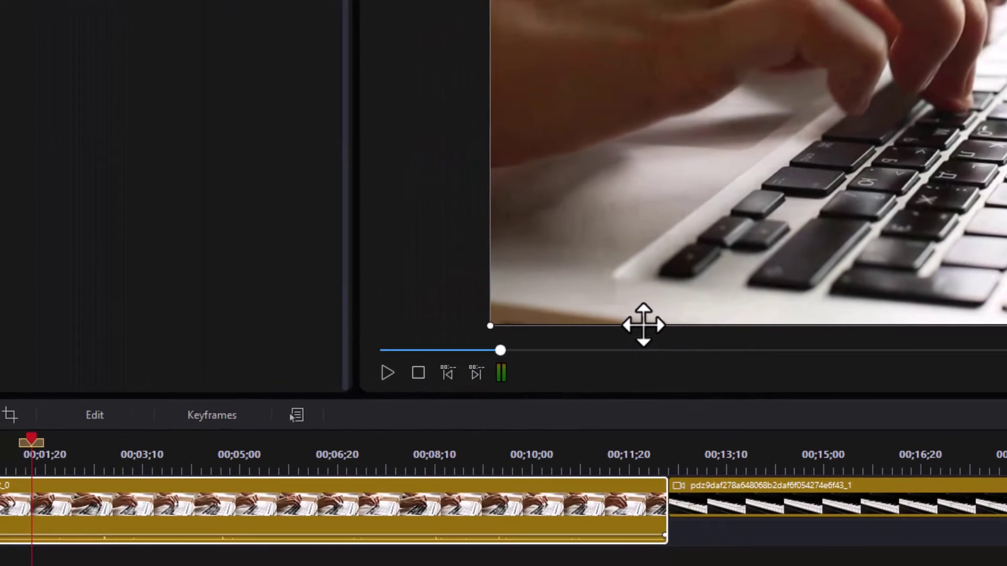
- Step the keyboard clip forward and back by whole seconds, ending at 00:00:04:13
{"action": "key", "text": "Right"}
{"action": "key", "text": "Right"}
{"action": "key", "text": "Right"}
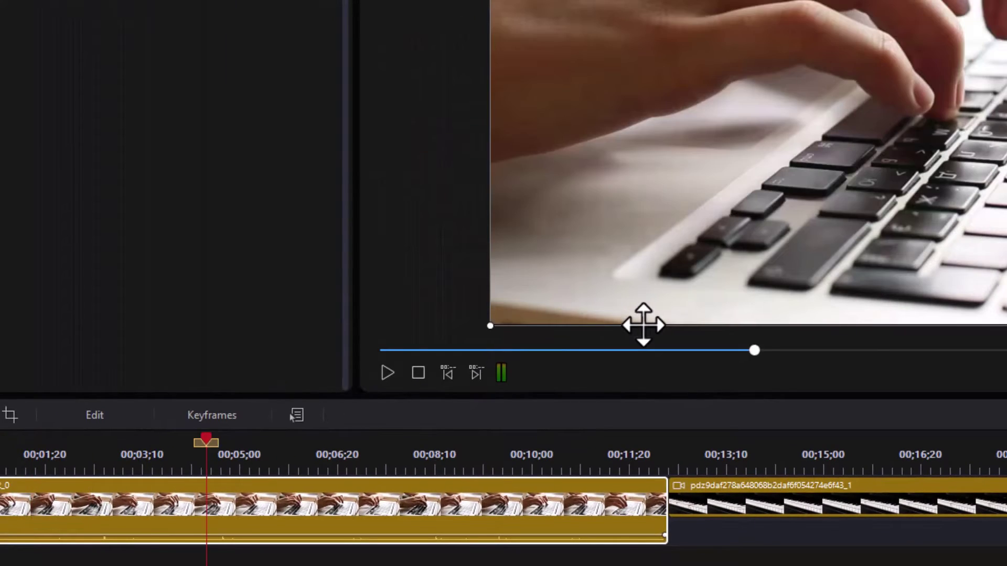
{"action": "key", "text": "Right"}
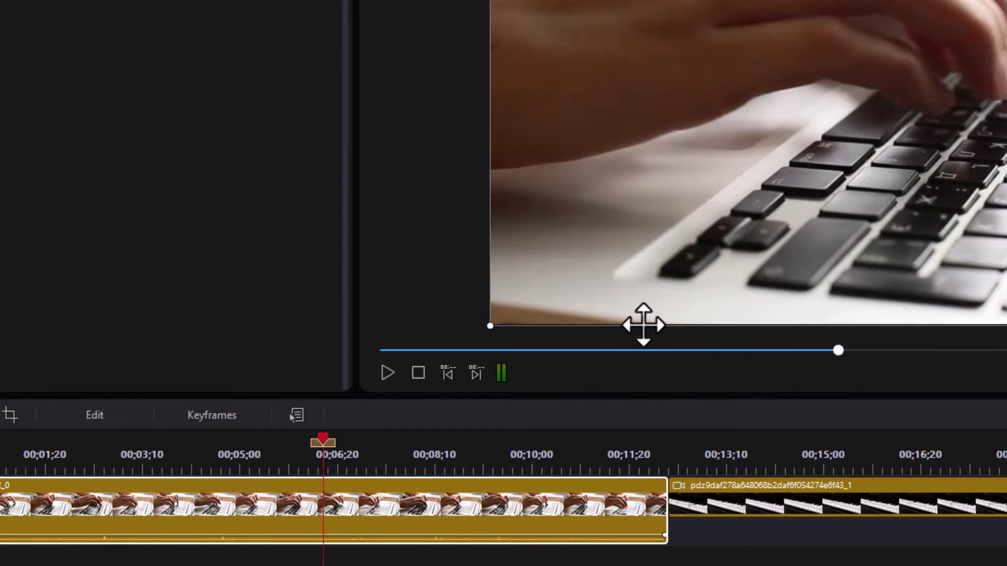
{"action": "key", "text": "Left"}
{"action": "key", "text": "Left"}
{"action": "key", "text": "Left"}
{"action": "key", "text": "Left"}
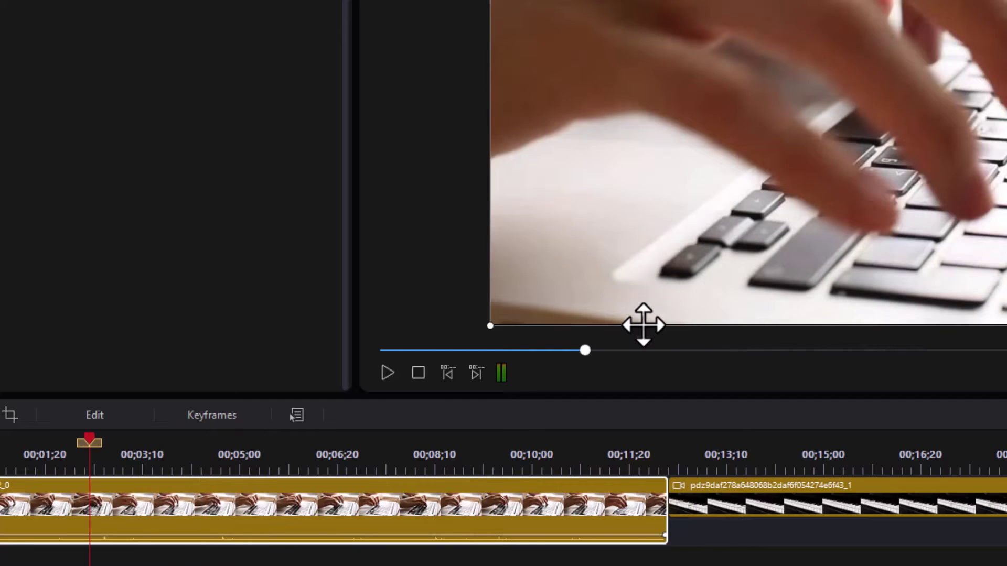
{"action": "key", "text": "Right"}
{"action": "key", "text": "Right"}
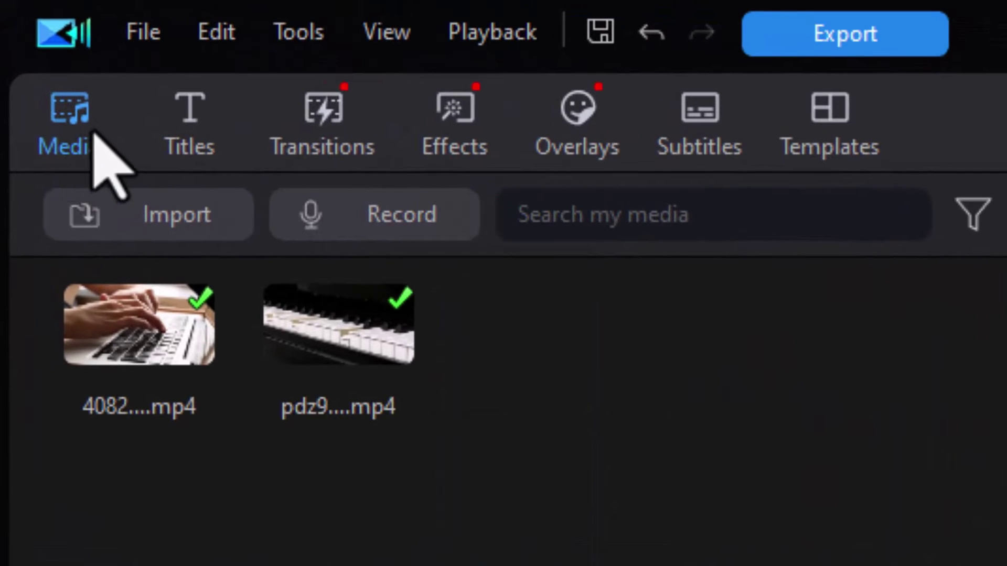
{"action": "left_click", "coordinate": [426, 226]}
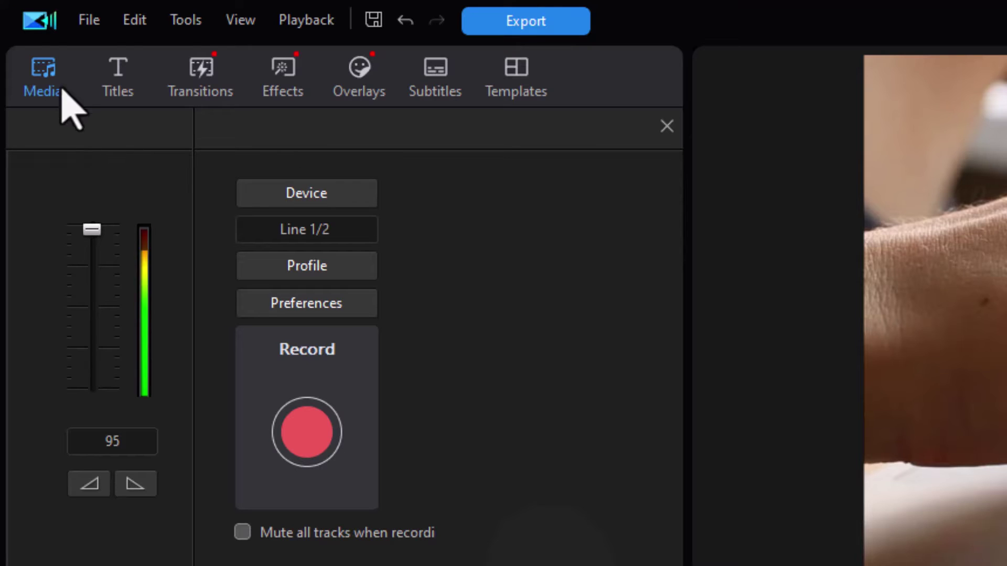
{"action": "left_click", "coordinate": [34, 67]}
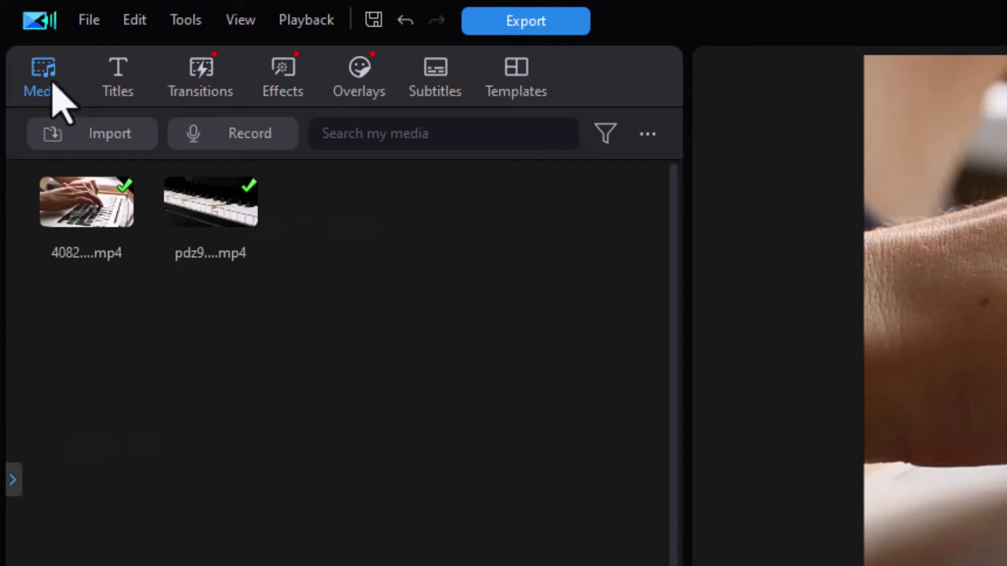
{"action": "left_click", "coordinate": [128, 84]}
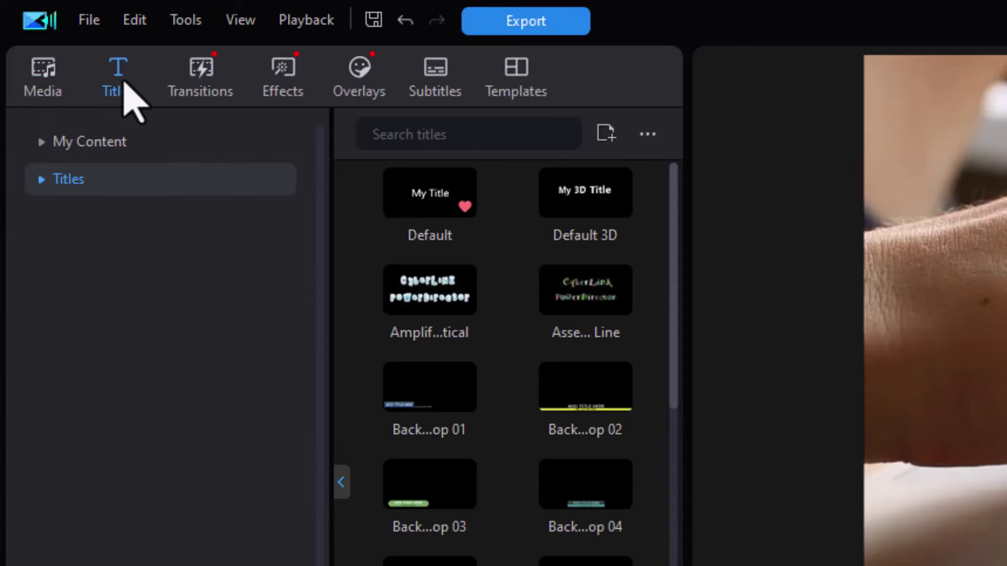
{"action": "left_click", "coordinate": [47, 79]}
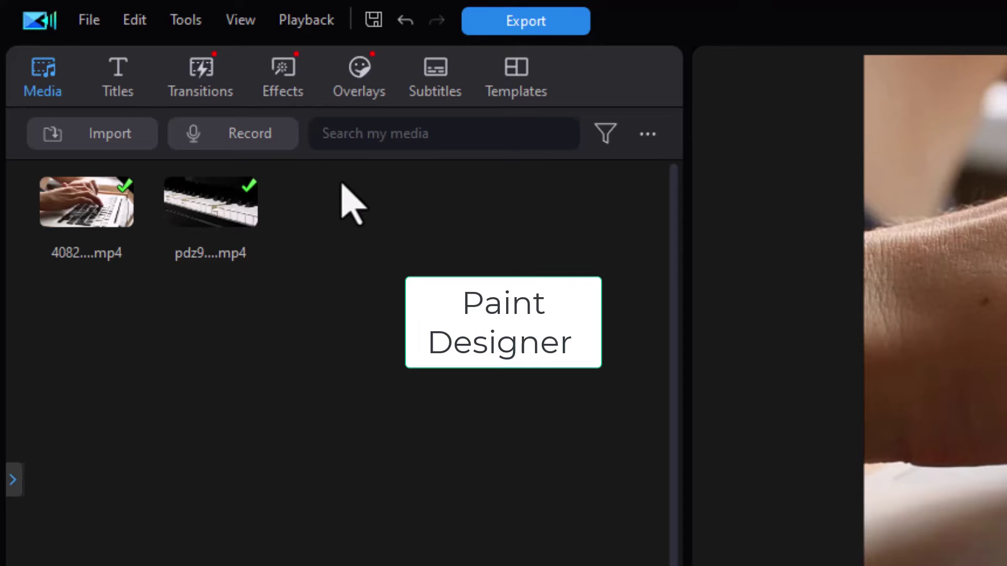
{"action": "left_click", "coordinate": [185, 21]}
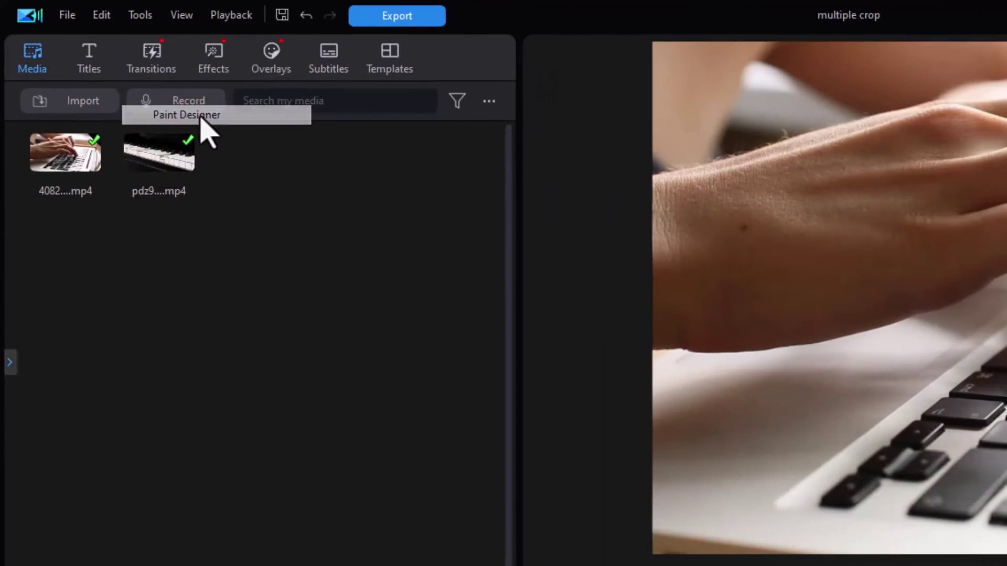
{"action": "left_click", "coordinate": [264, 152]}
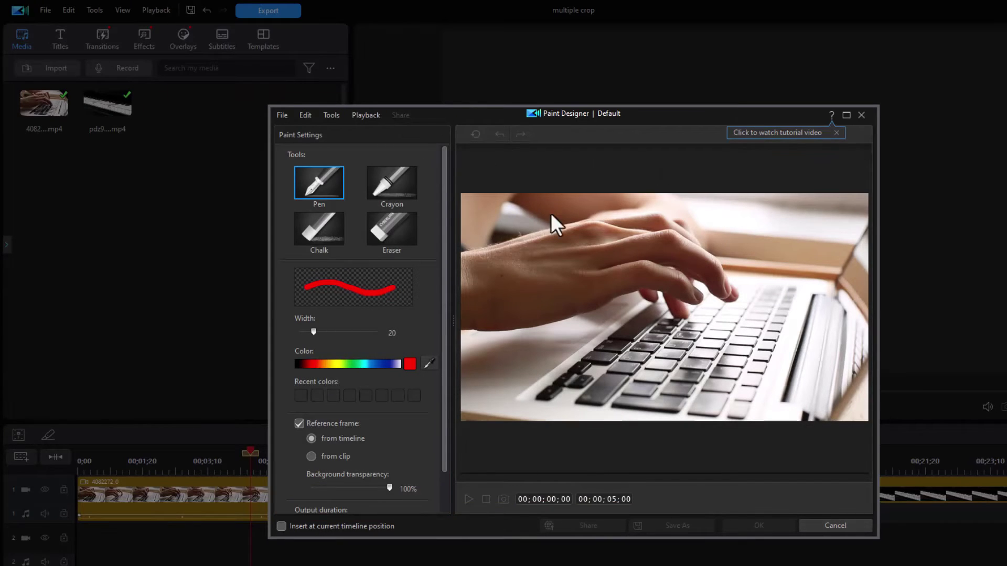
{"action": "left_click", "coordinate": [860, 115]}
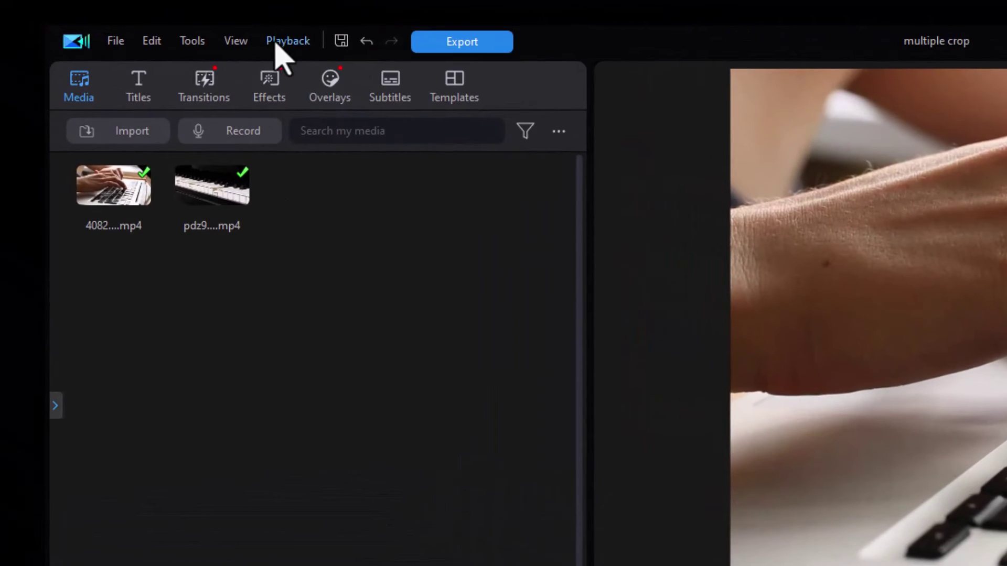
- Show the Overlays library and start a new Paint Animation overlay
{"action": "left_click", "coordinate": [329, 88]}
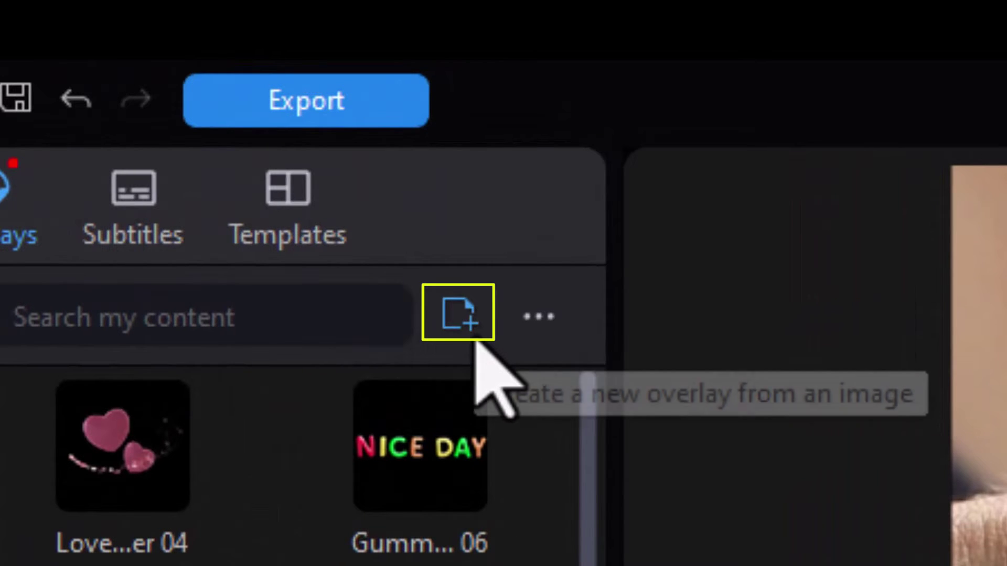
{"action": "left_click", "coordinate": [470, 312]}
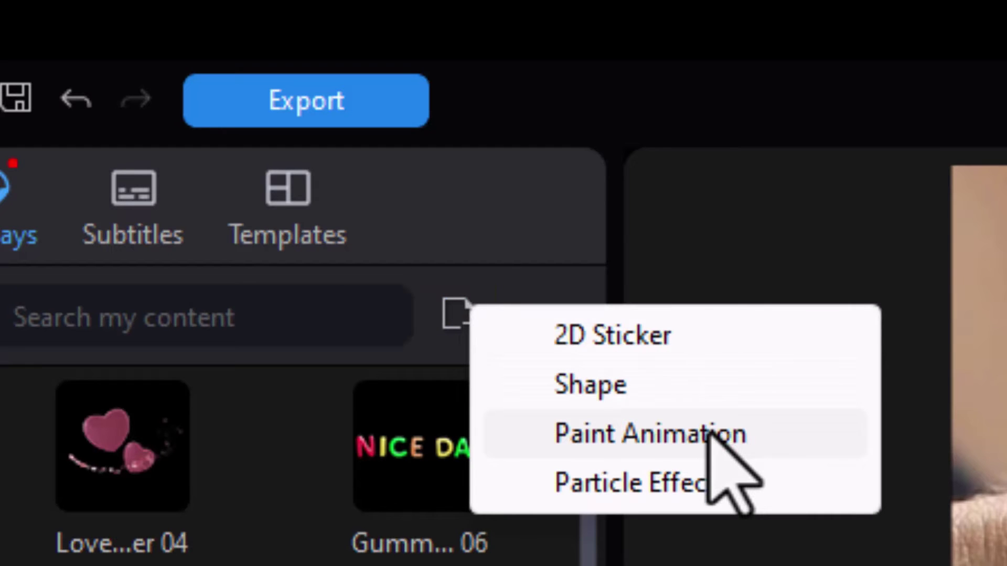
{"action": "left_click", "coordinate": [709, 433]}
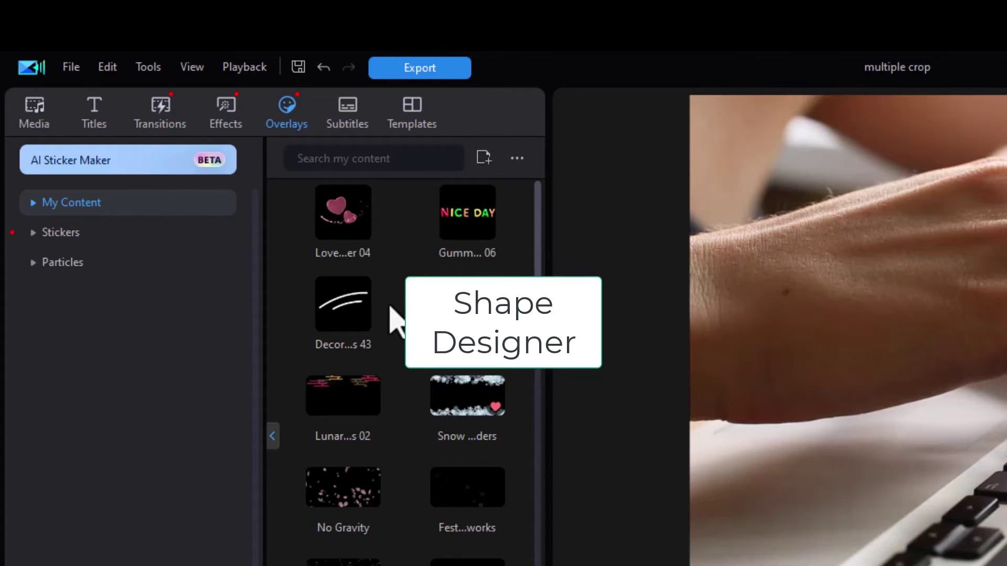
- Open and dismiss the Tools list, then start a new Shape overlay and discard it
{"action": "left_click", "coordinate": [150, 71]}
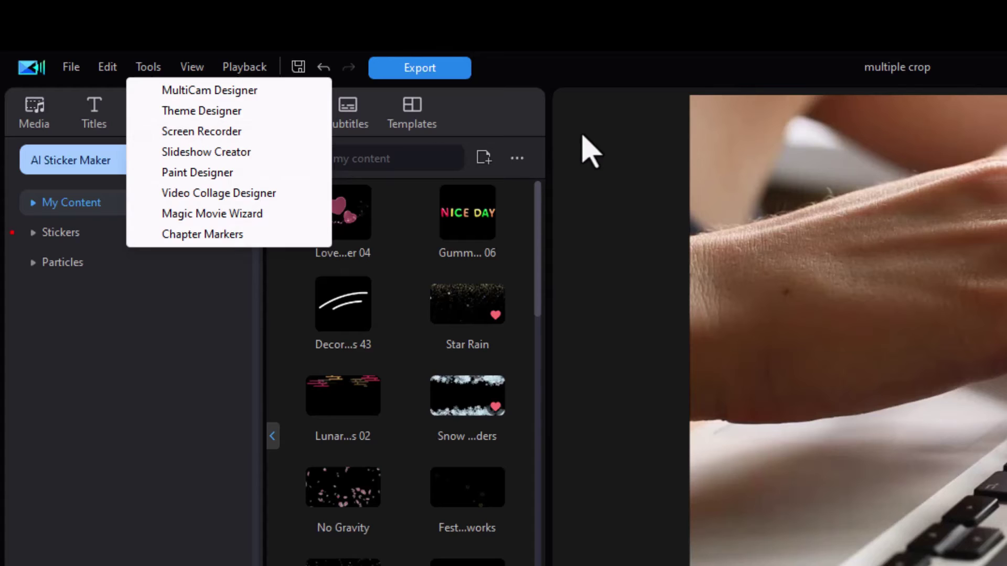
{"action": "left_click", "coordinate": [591, 152]}
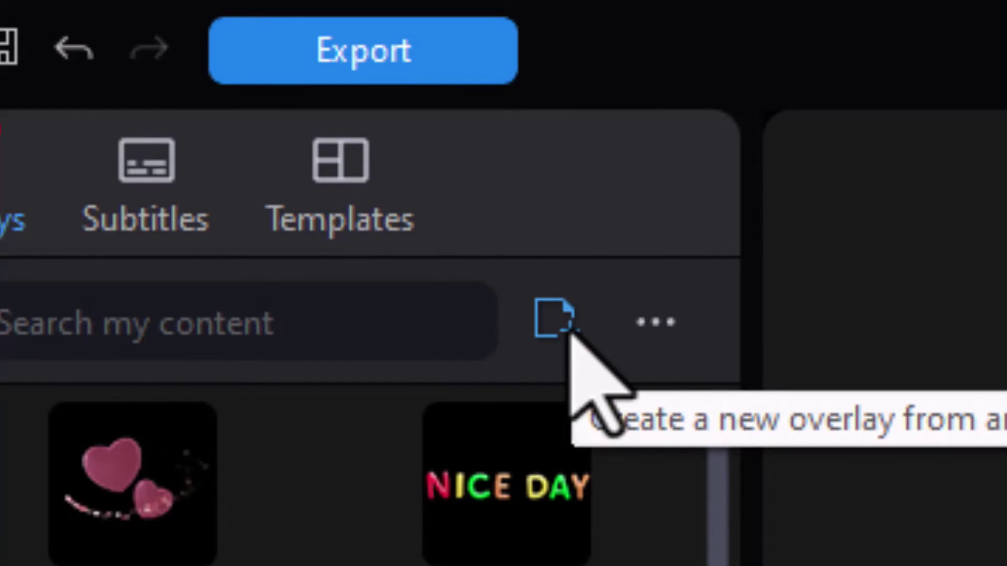
{"action": "left_click", "coordinate": [570, 332]}
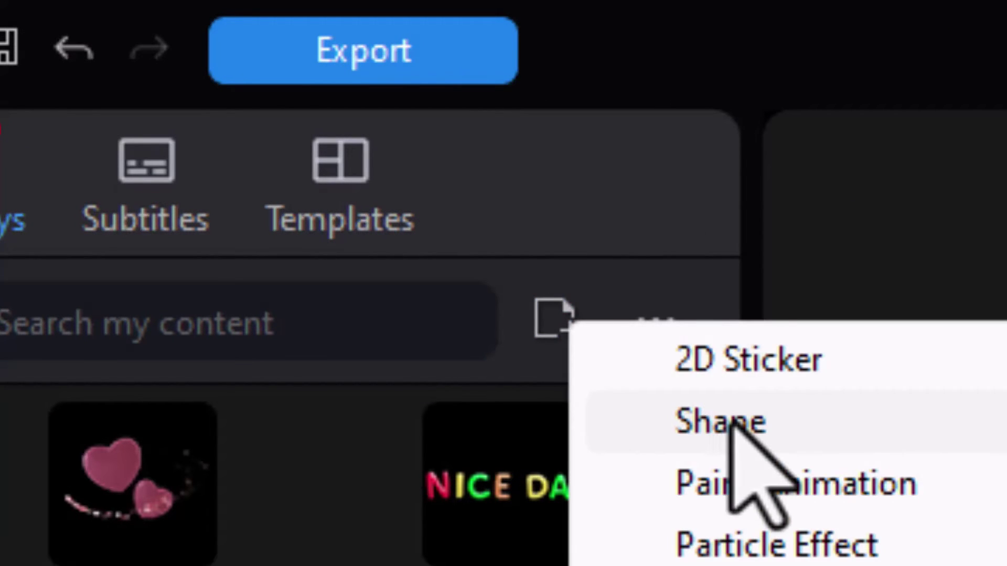
{"action": "left_click", "coordinate": [732, 423]}
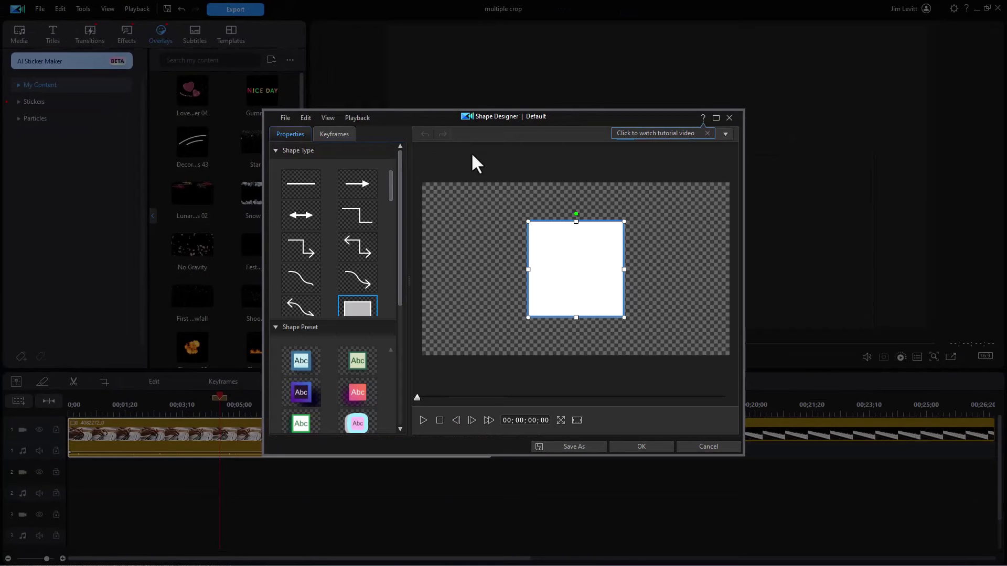
{"action": "mouse_move", "coordinate": [399, 237]}
{"action": "left_mouse_down"}
{"action": "mouse_move", "coordinate": [391, 318]}
{"action": "mouse_move", "coordinate": [407, 373]}
{"action": "mouse_move", "coordinate": [414, 281]}
{"action": "mouse_move", "coordinate": [397, 226]}
{"action": "left_mouse_up"}
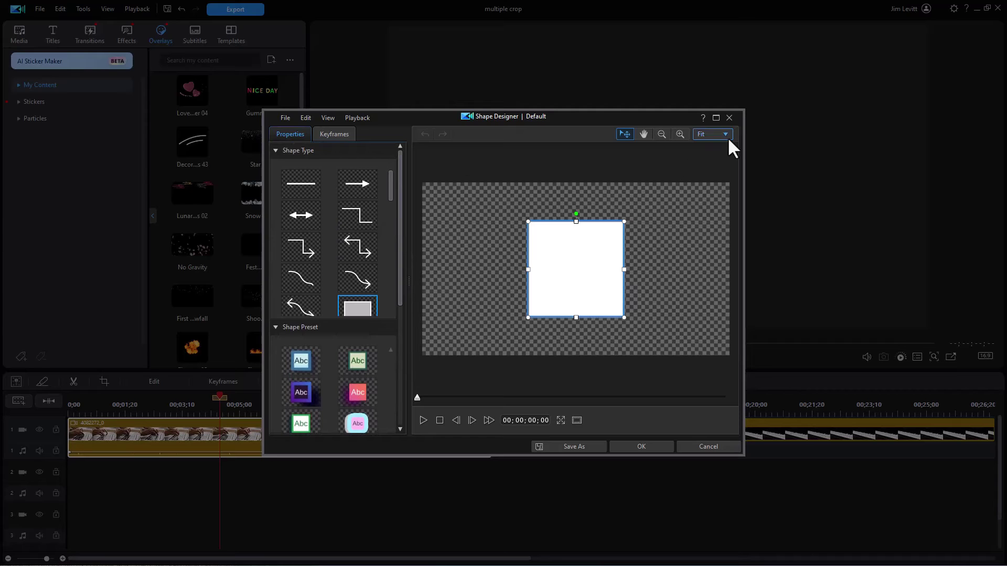
{"action": "left_click", "coordinate": [713, 446]}
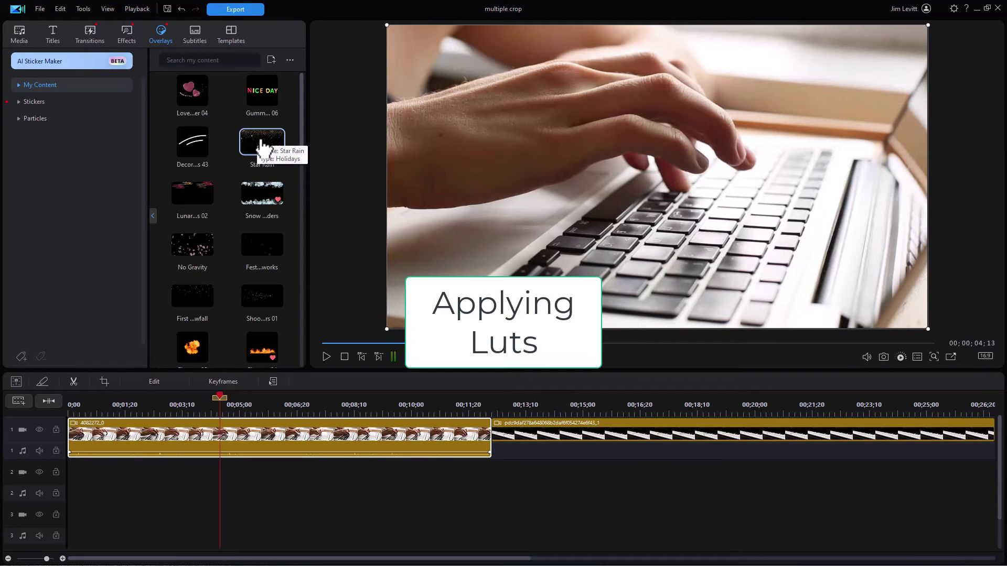
- Return to the Overlays library listing Star Rain and No Gravity without adding a shape
{"action": "mouse_move", "coordinate": [265, 150]}
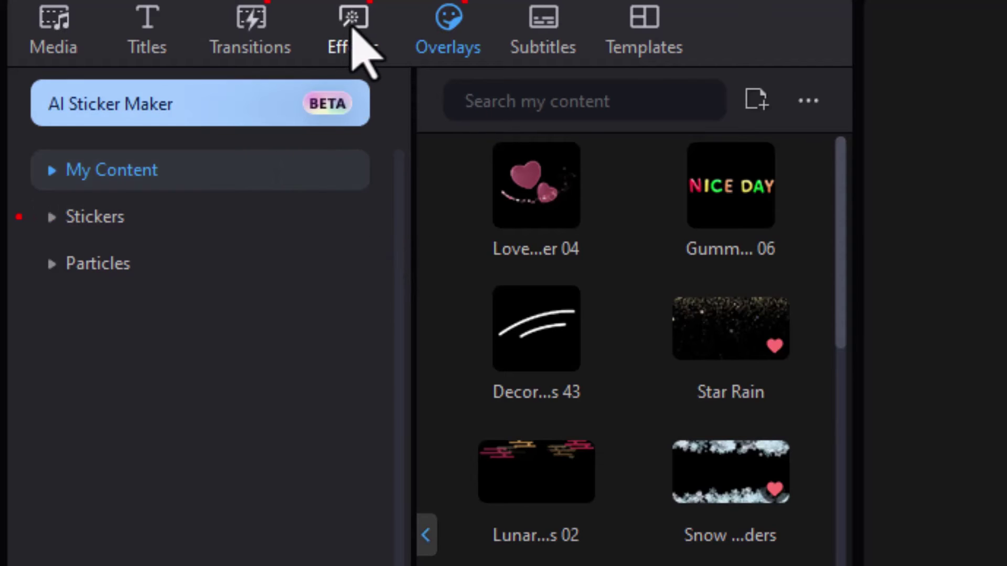
- Preview the Outdoor Cold 04 and Outdoor Warm 02 color LUTs, then drag Warm 02 onto the clip
{"action": "left_click", "coordinate": [357, 31]}
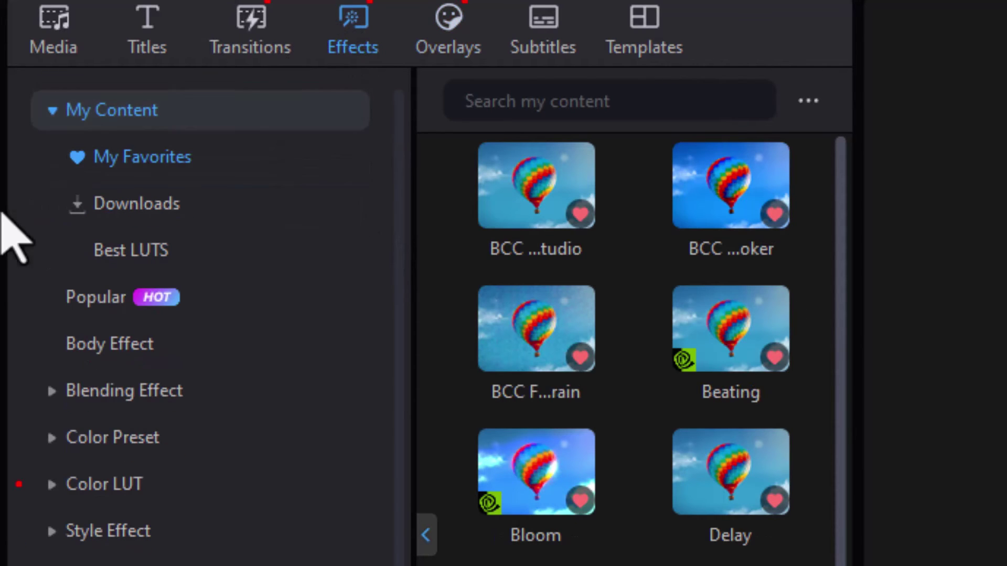
{"action": "left_click", "coordinate": [94, 487]}
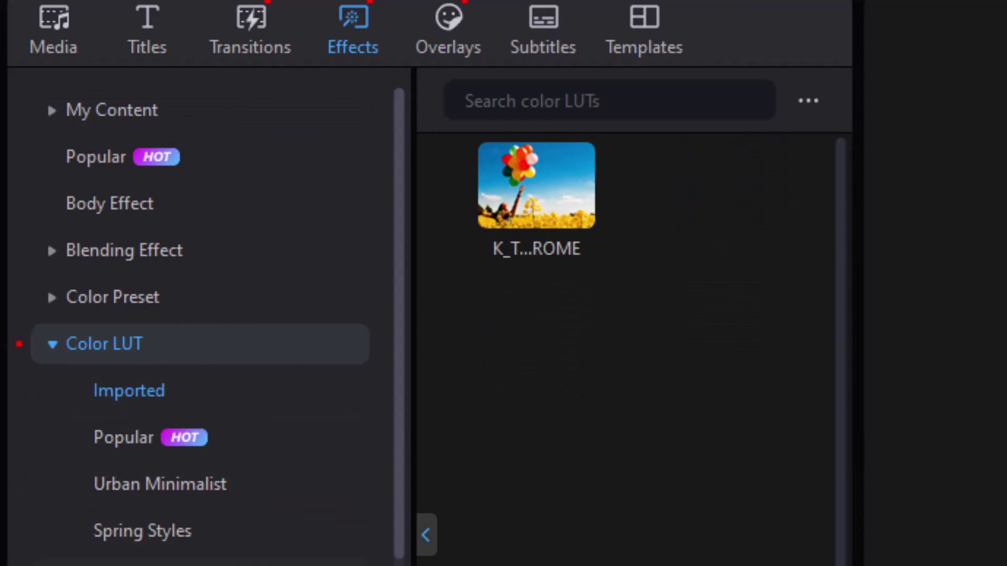
{"action": "scroll", "coordinate": [199, 315], "scroll_direction": "down", "scroll_amount": 3}
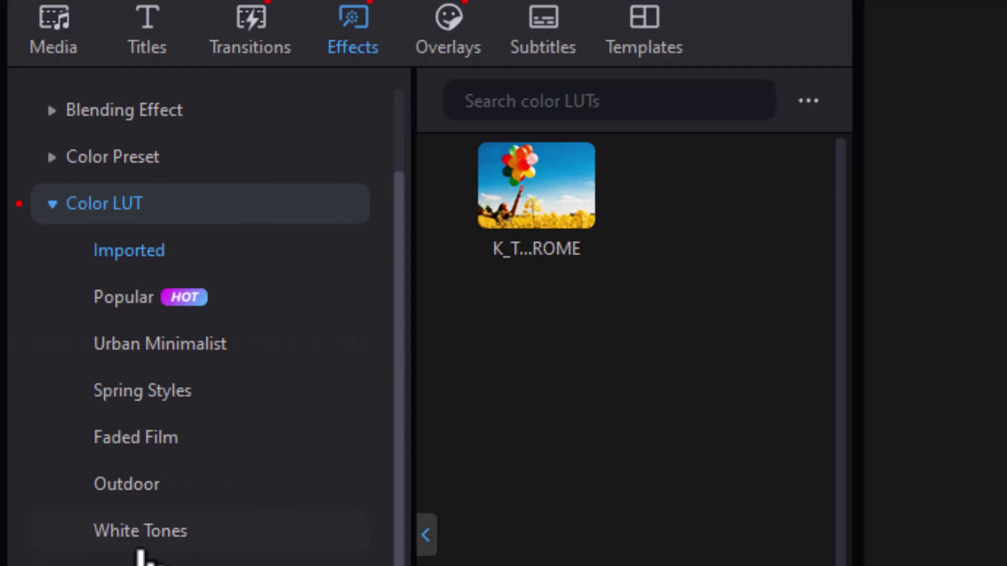
{"action": "left_click", "coordinate": [128, 483]}
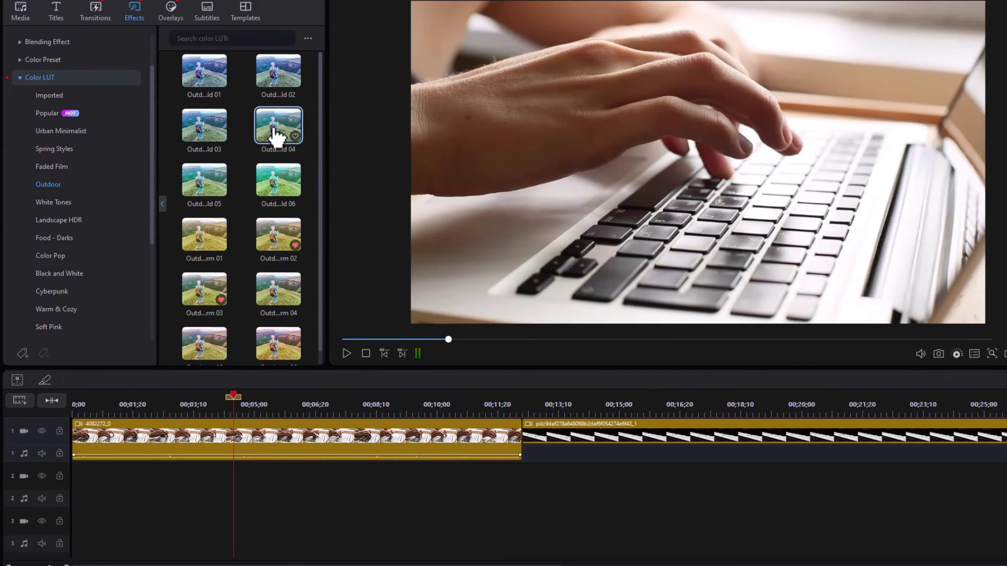
{"action": "left_click", "coordinate": [272, 129]}
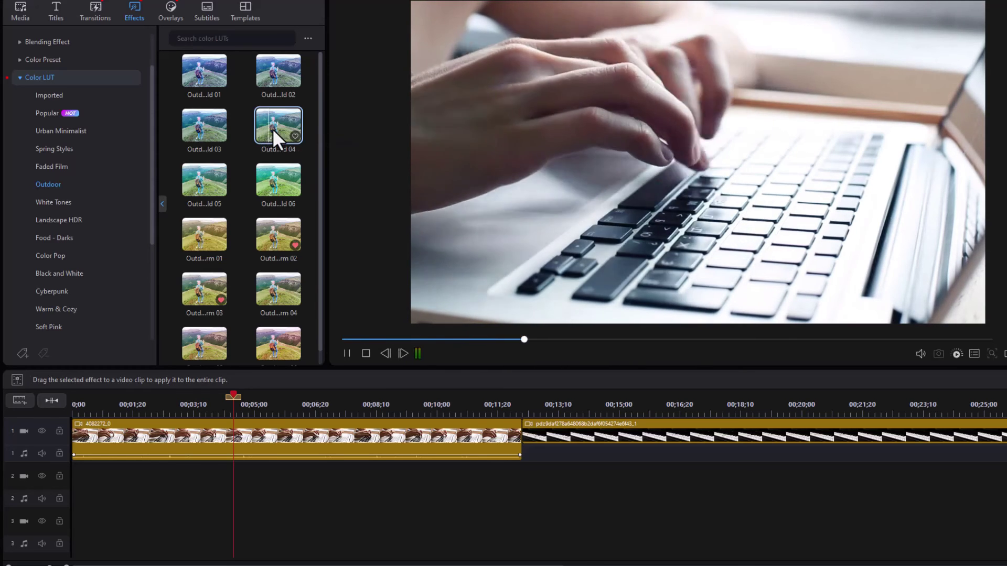
{"action": "left_click", "coordinate": [287, 243]}
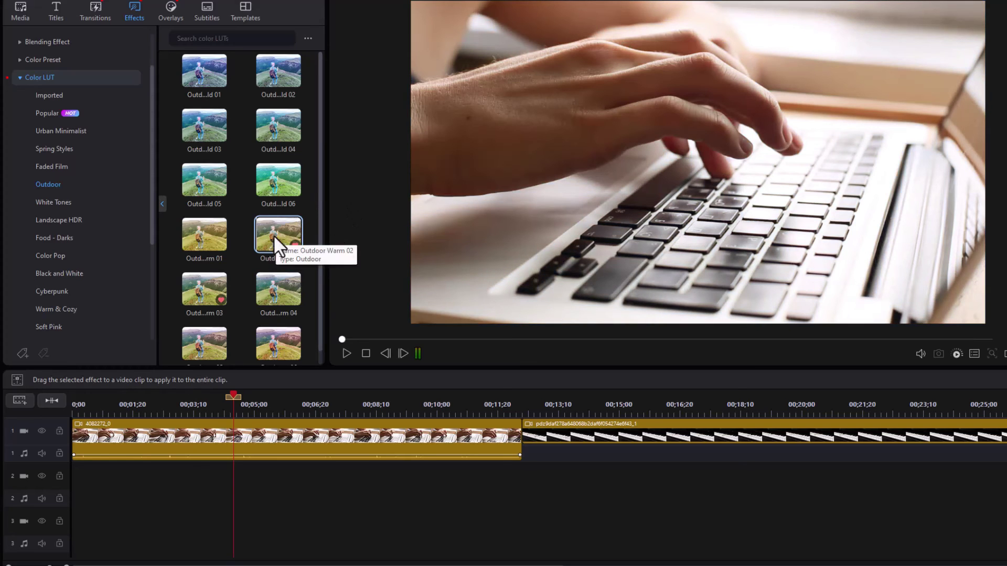
{"action": "left_click_drag", "start_coordinate": [274, 237], "coordinate": [336, 437]}
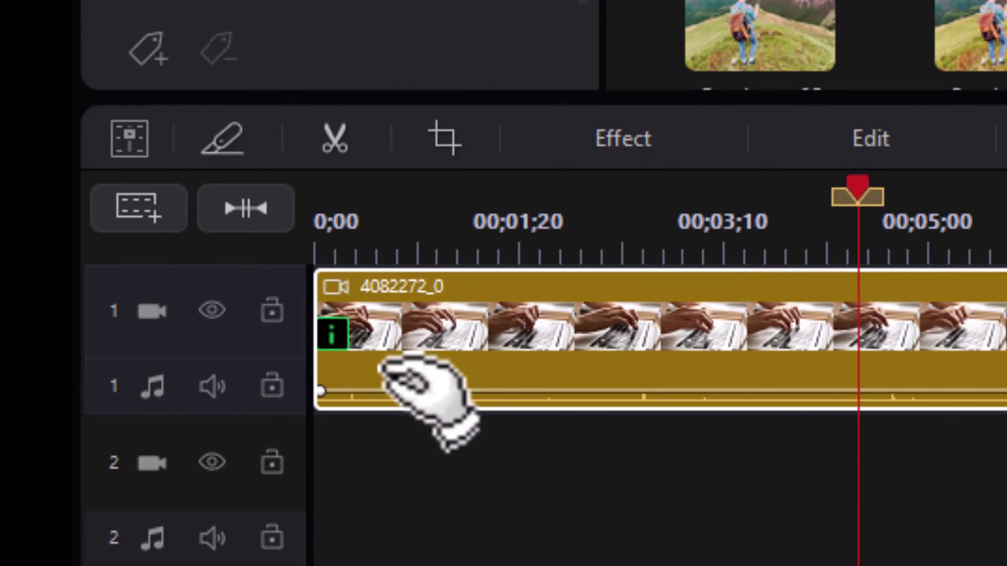
- Confirm Color LUT (Outdoor Warm 02) is listed as the keyboard clip's applied effect
{"action": "mouse_move", "coordinate": [338, 349]}
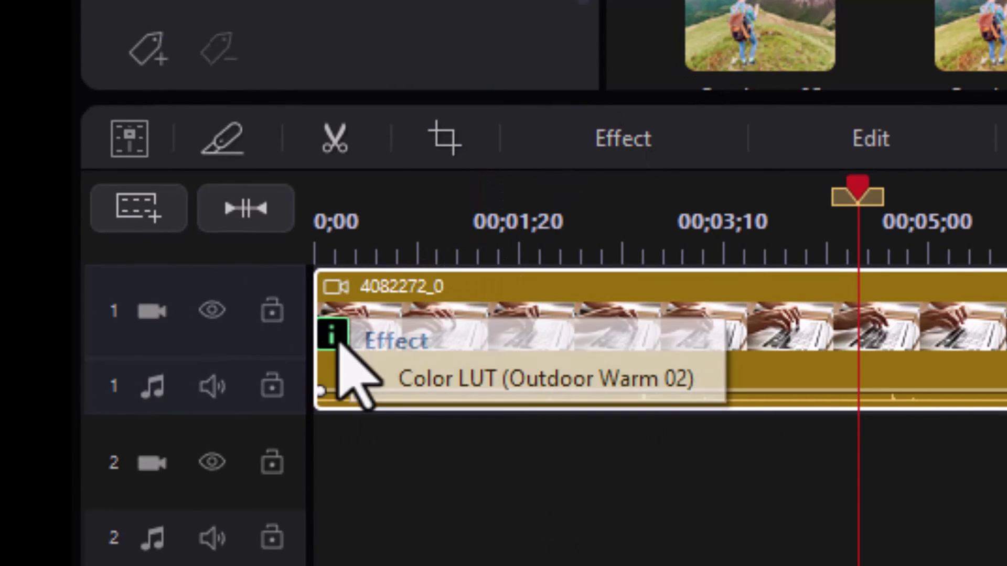